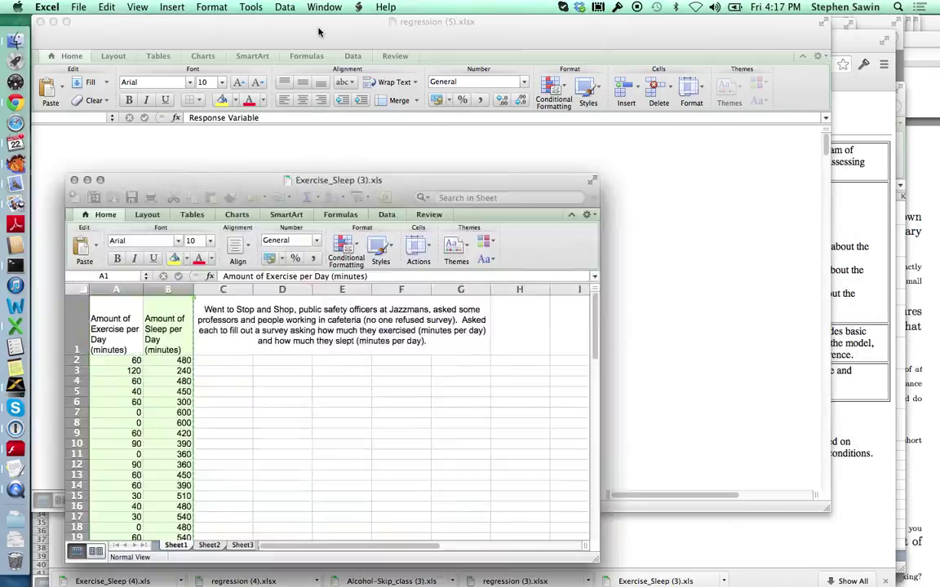
- Paste the copied Exercise and Sleep data into columns A–B of the regression workbook's Data sheet
left_click(318, 31)
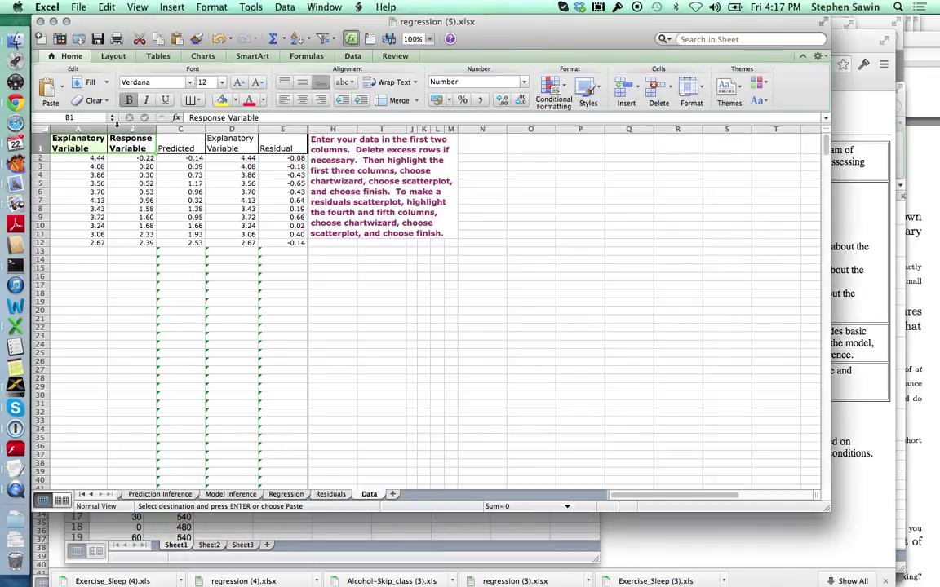
left_click(78, 131)
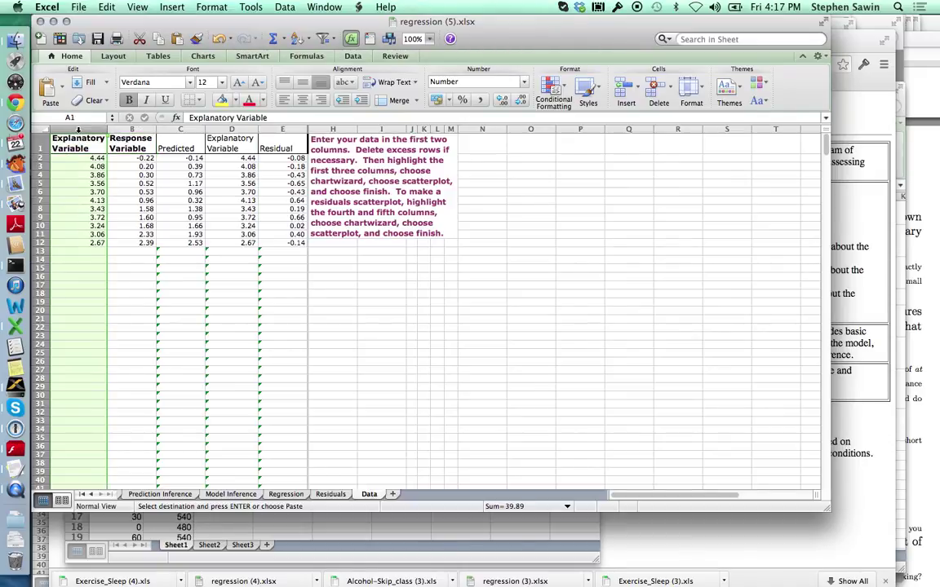
key("super+v")
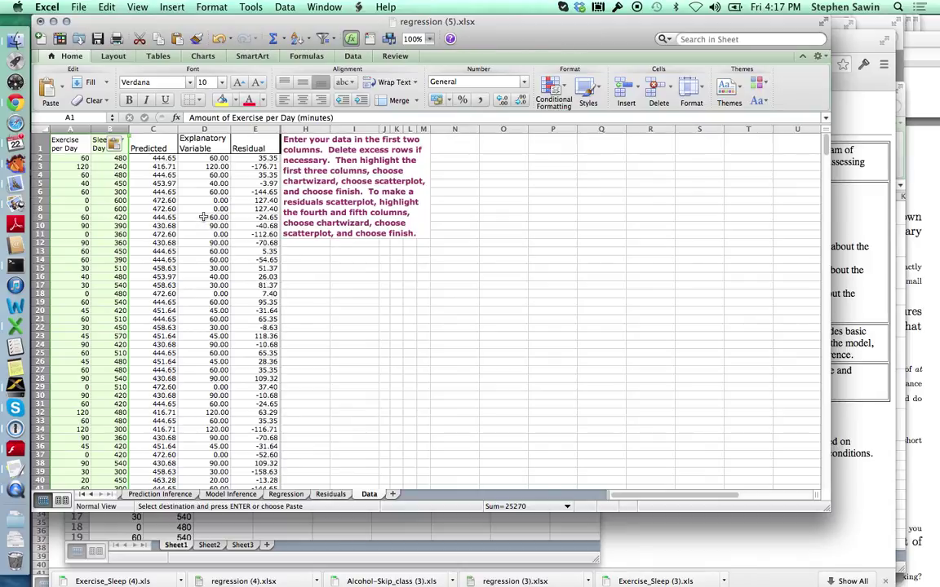
left_click(158, 157)
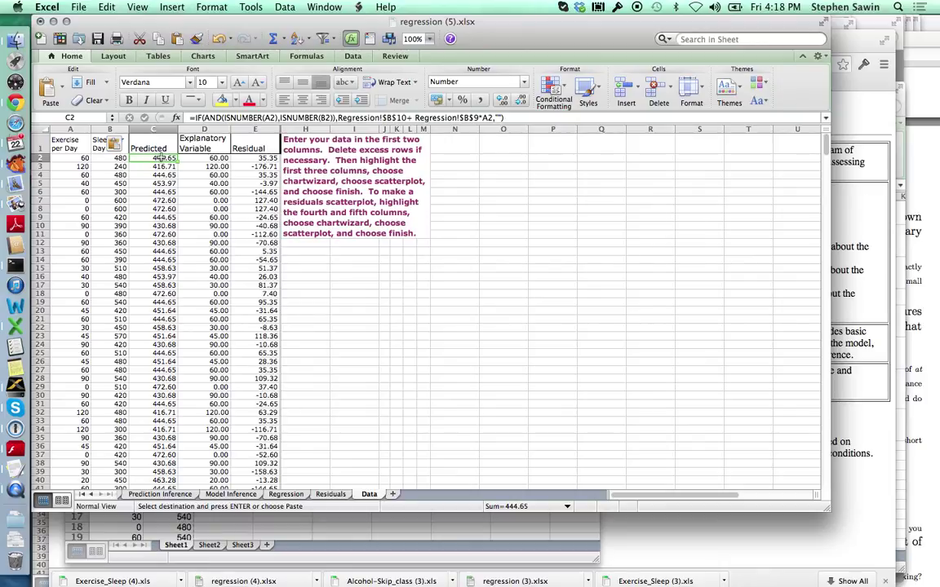
left_click(79, 157)
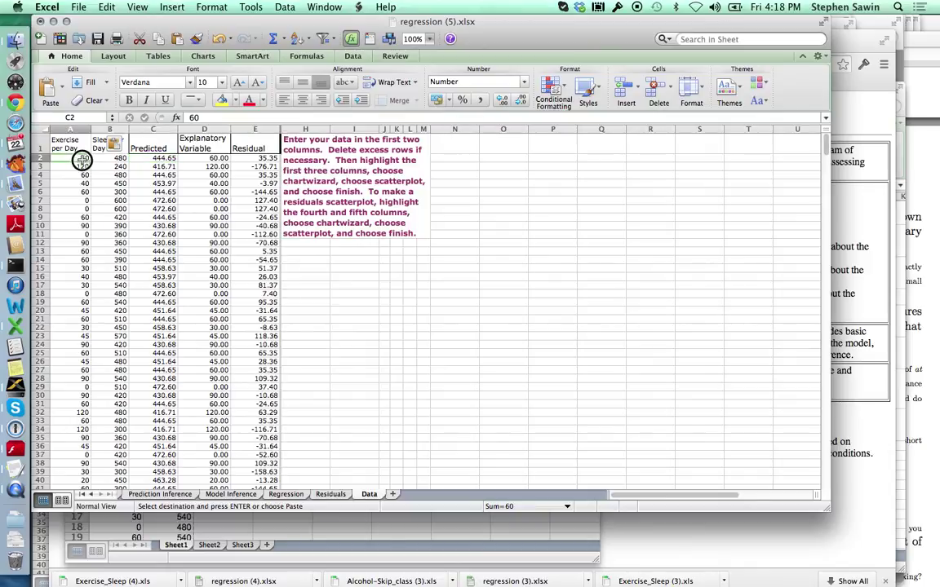
left_click(170, 159)
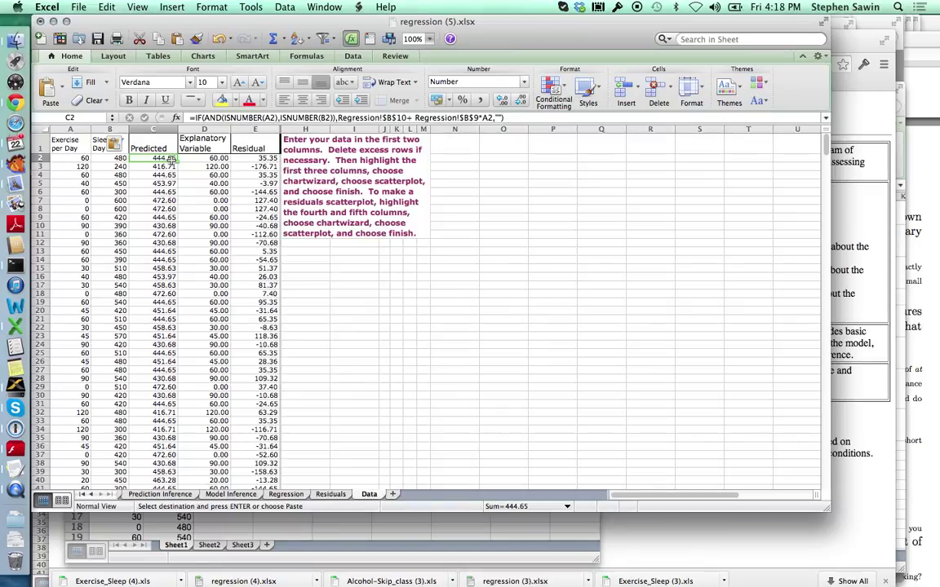
left_click(213, 160)
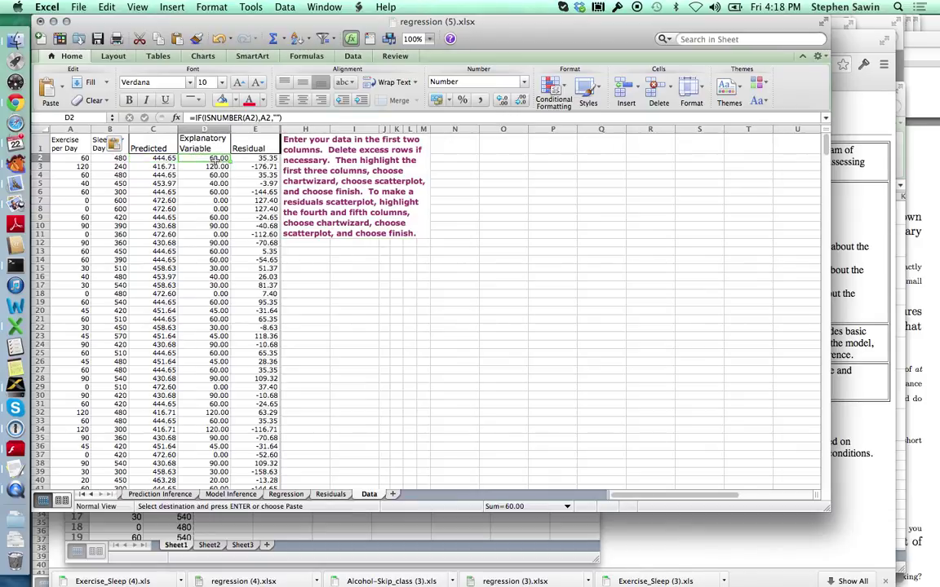
left_click(266, 159)
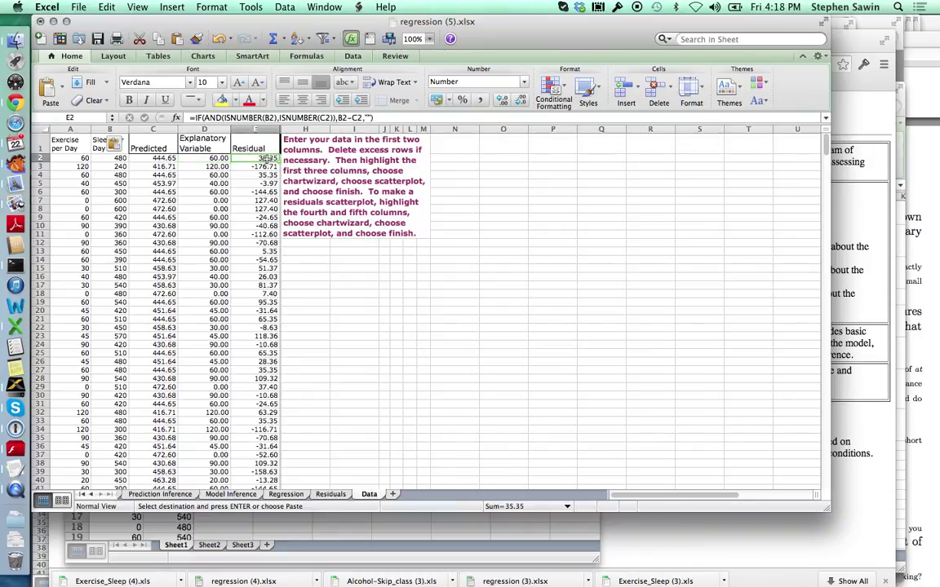
left_click(115, 158)
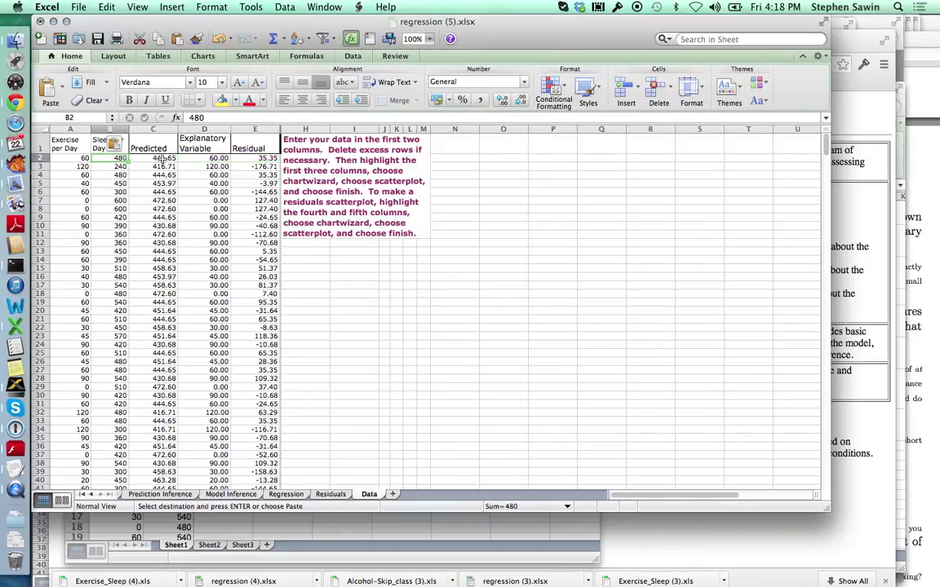
left_click(162, 159)
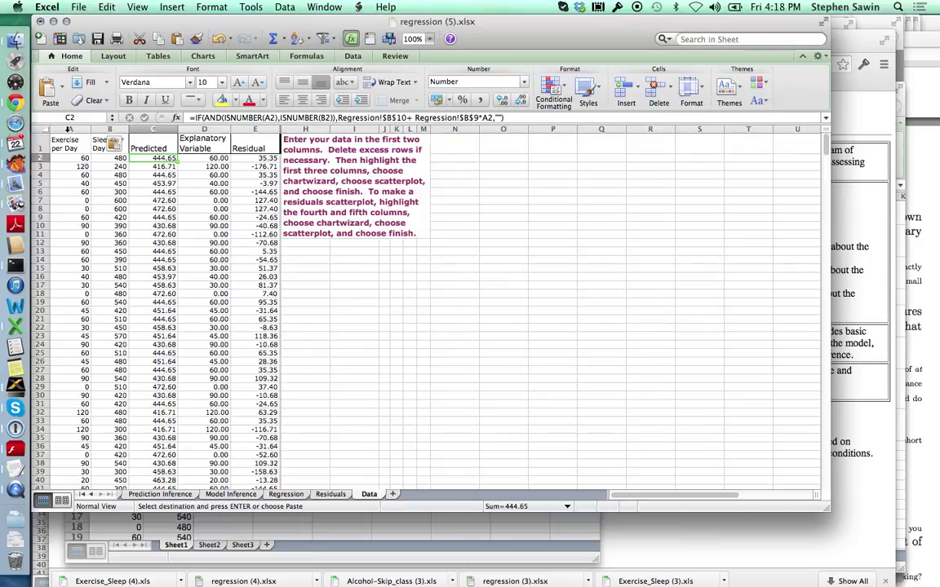
left_click_drag(67, 129, 97, 130)
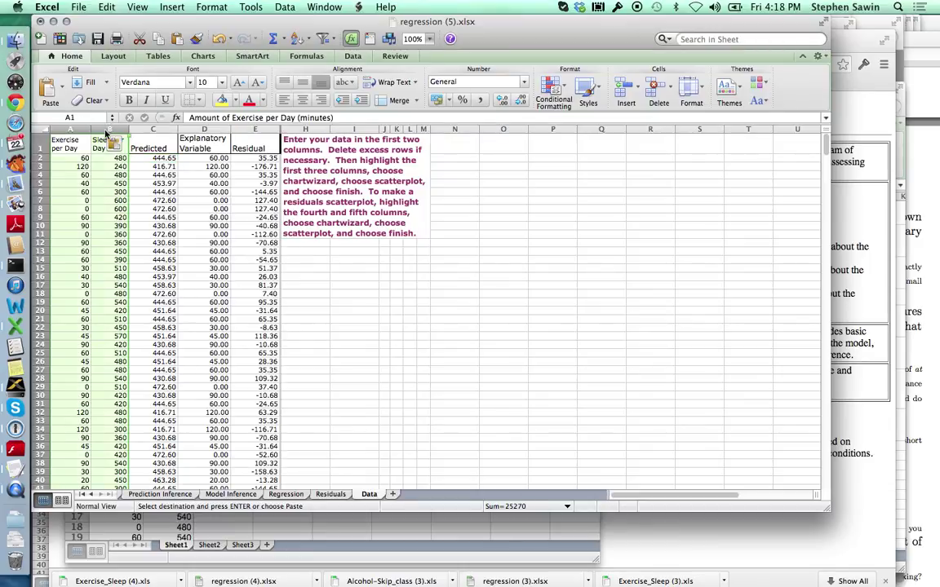
- Insert a marked scatter chart of sleep versus exercise and move it up beside the data
left_click(204, 56)
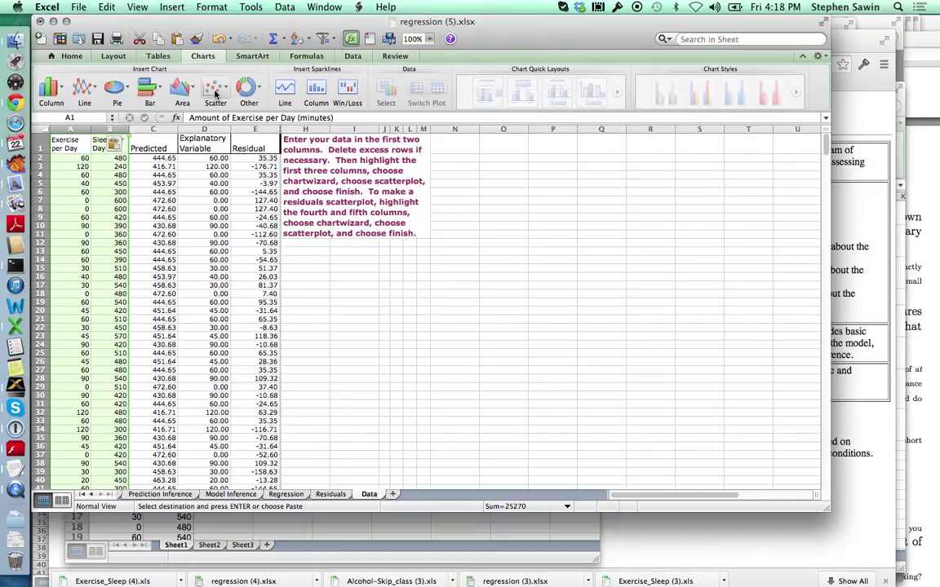
left_click(215, 94)
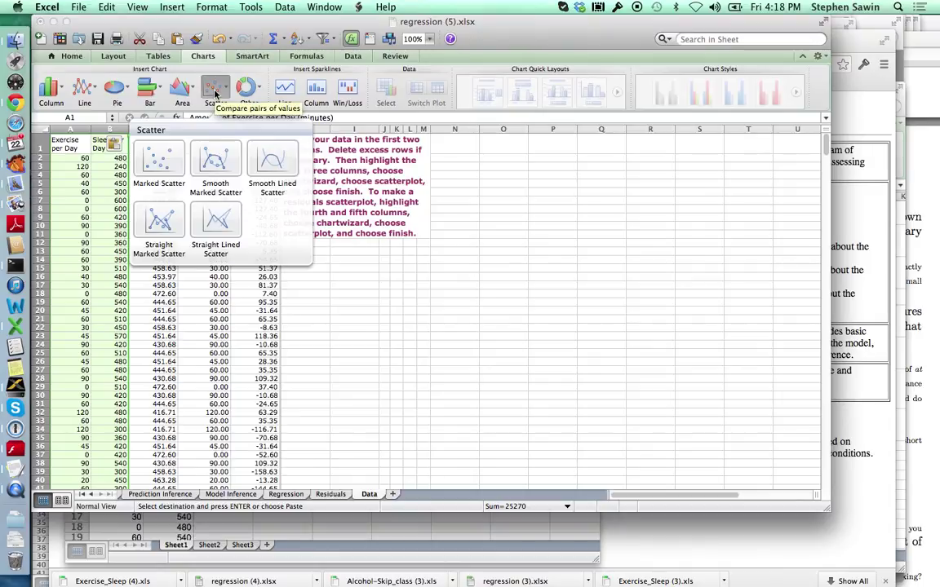
left_click(160, 165)
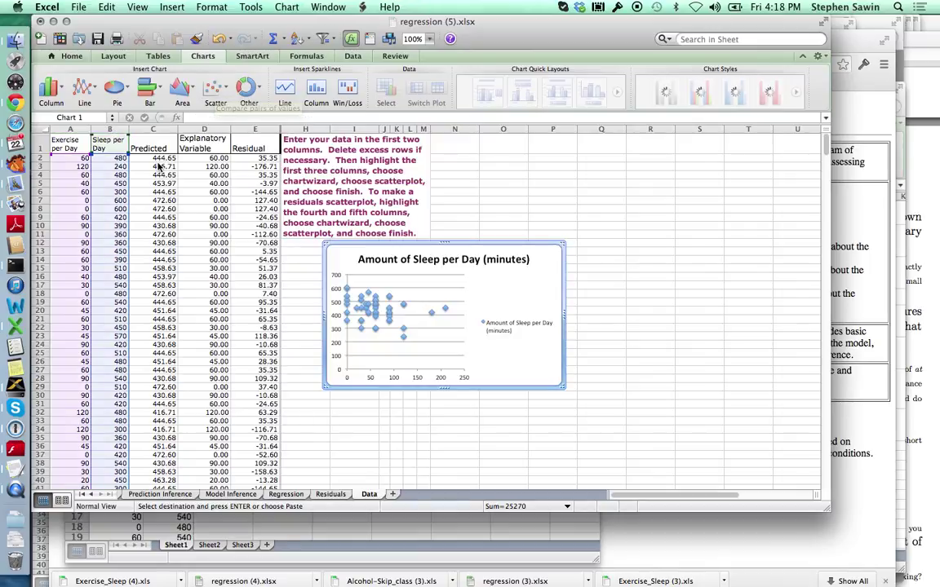
left_click_drag(436, 248, 434, 144)
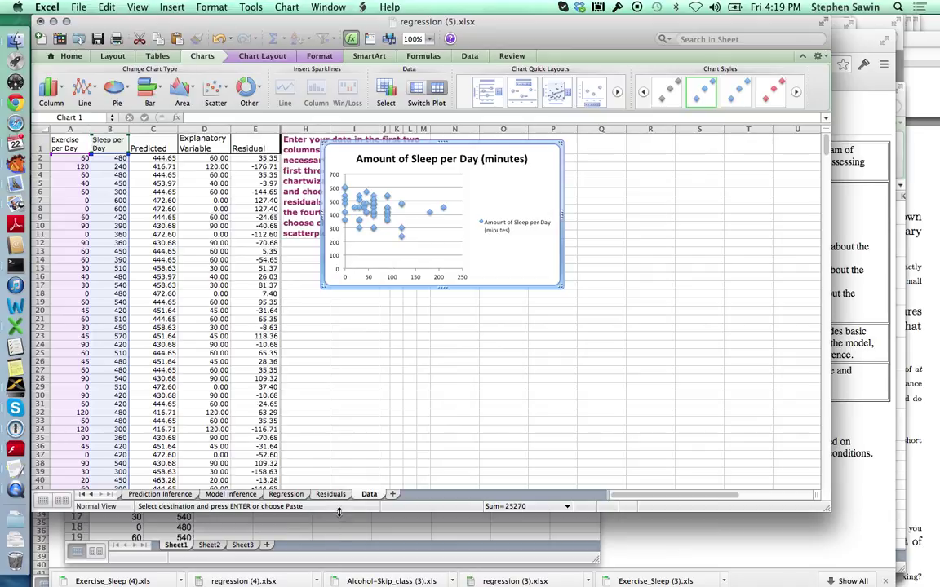
- On the Regression sheet, review the count, means, SDs, correlation, r², slope and intercept formulas in B2:B10
left_click(286, 495)
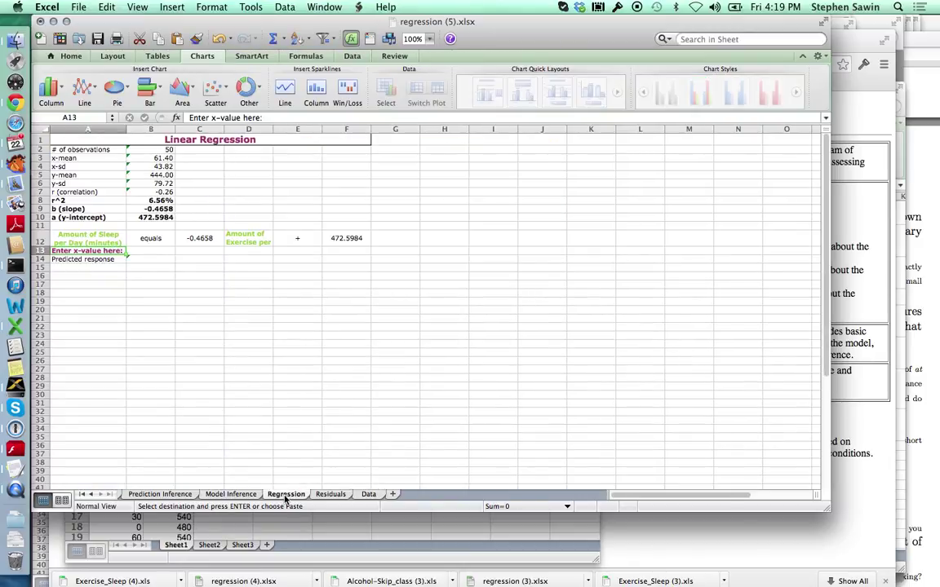
left_click(146, 151)
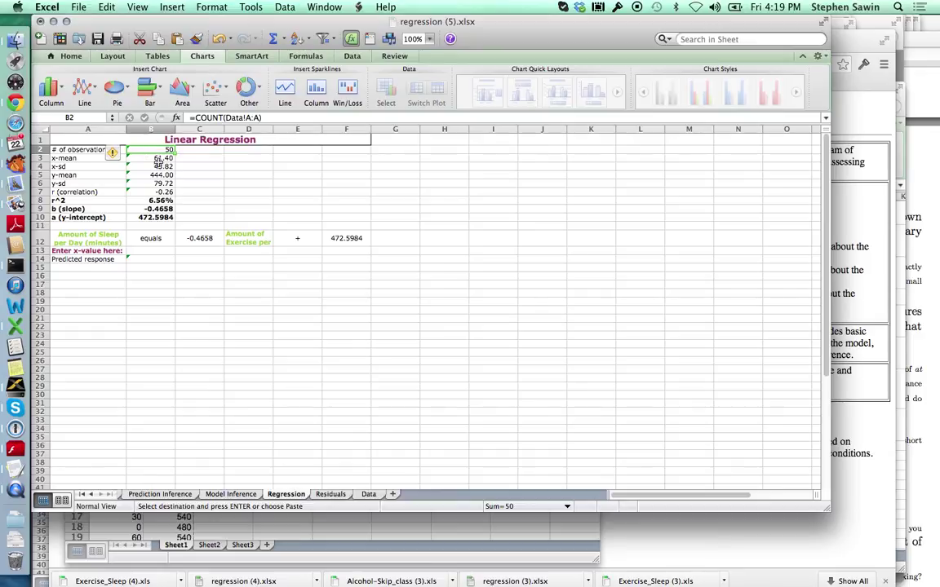
left_click(146, 159)
left_click(161, 166)
left_click(161, 175)
left_click(164, 183)
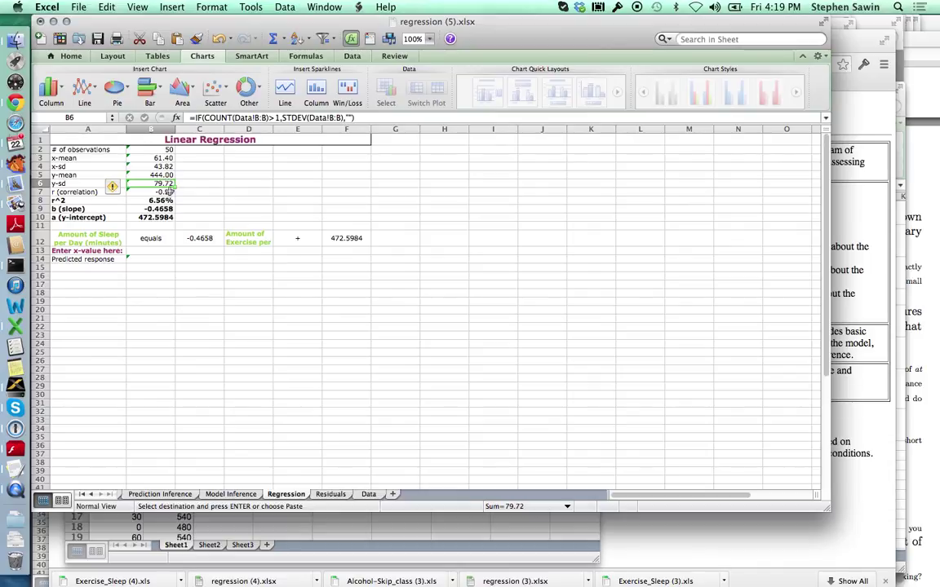
left_click(159, 191)
left_click(166, 201)
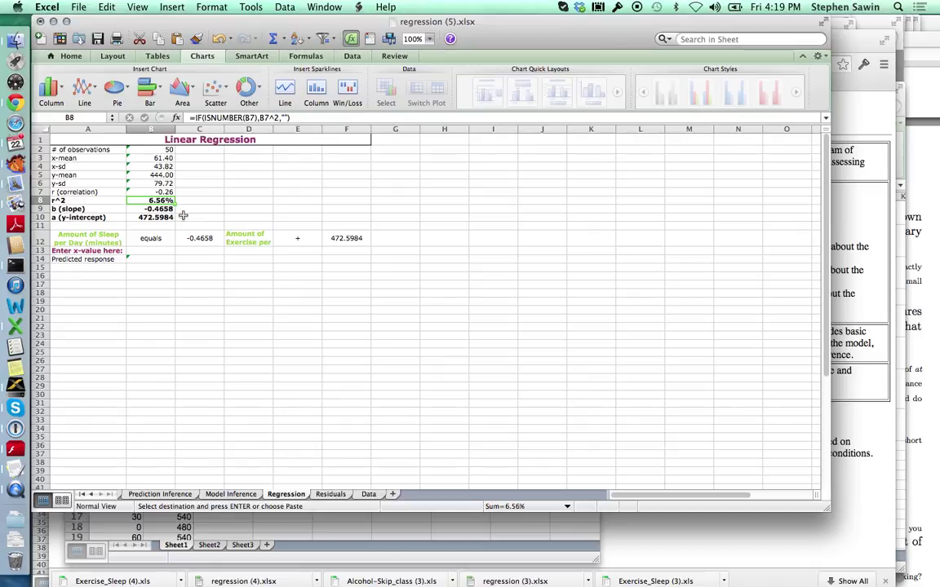
left_click(155, 208)
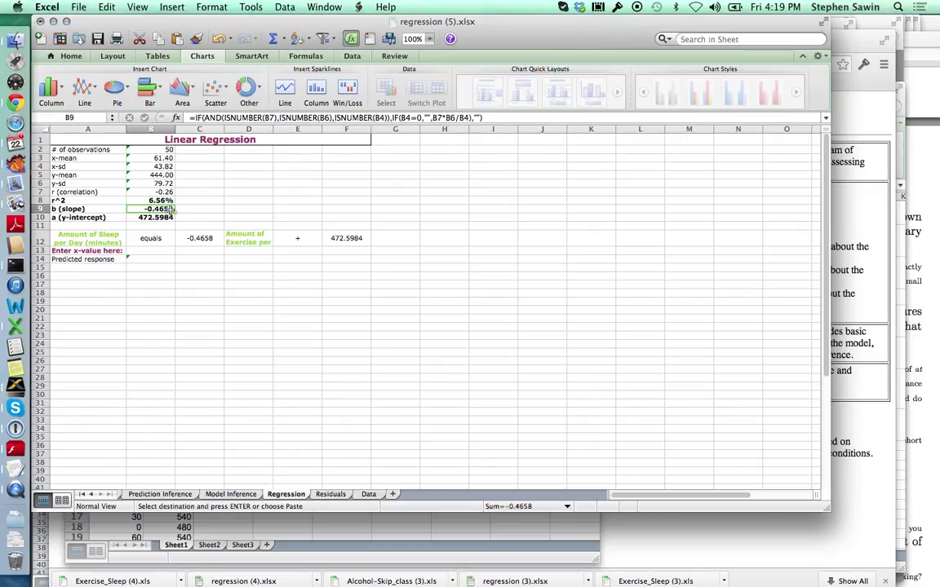
left_click(169, 218)
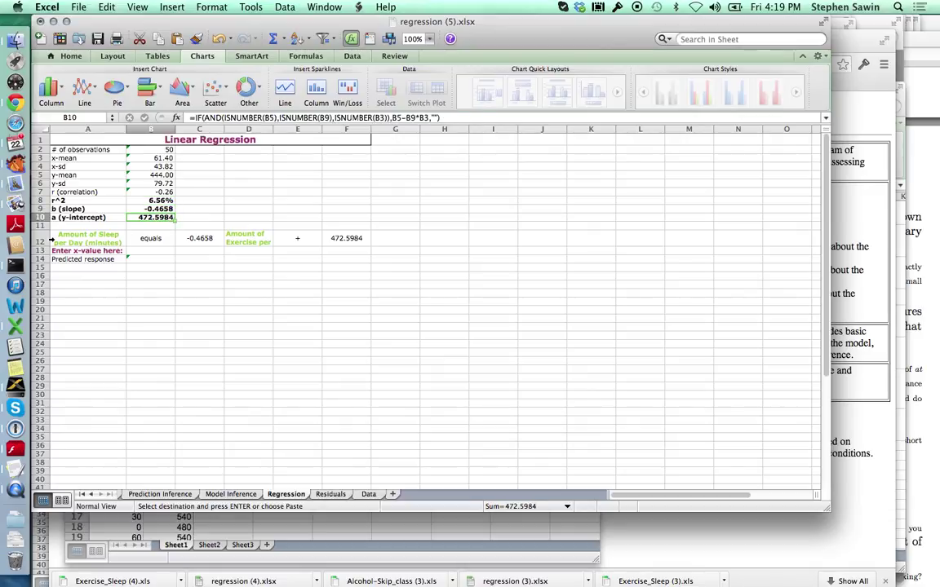
- Make row 12 42 points tall and enter 60 in B13 to predict sleep of 444.6521
left_click(39, 241)
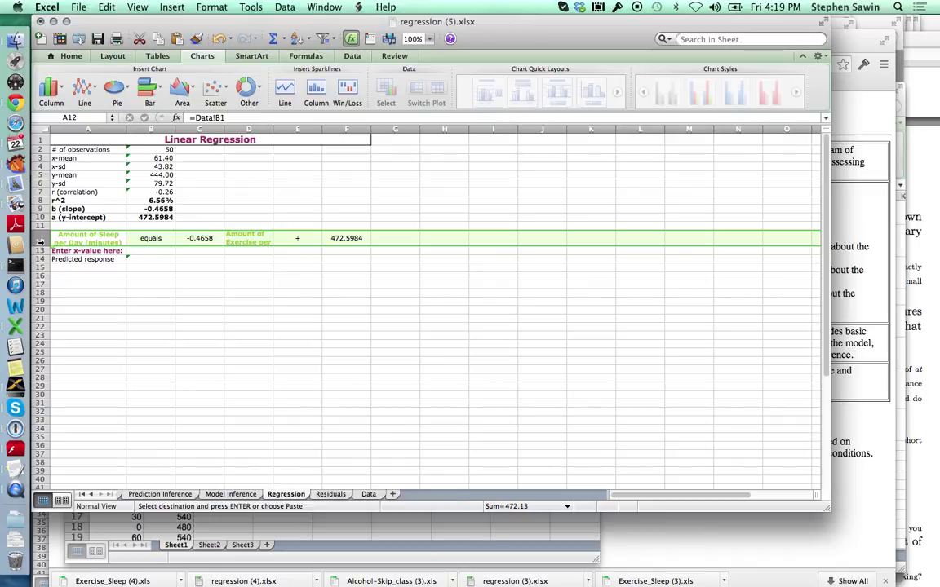
left_click_drag(40, 246, 42, 256)
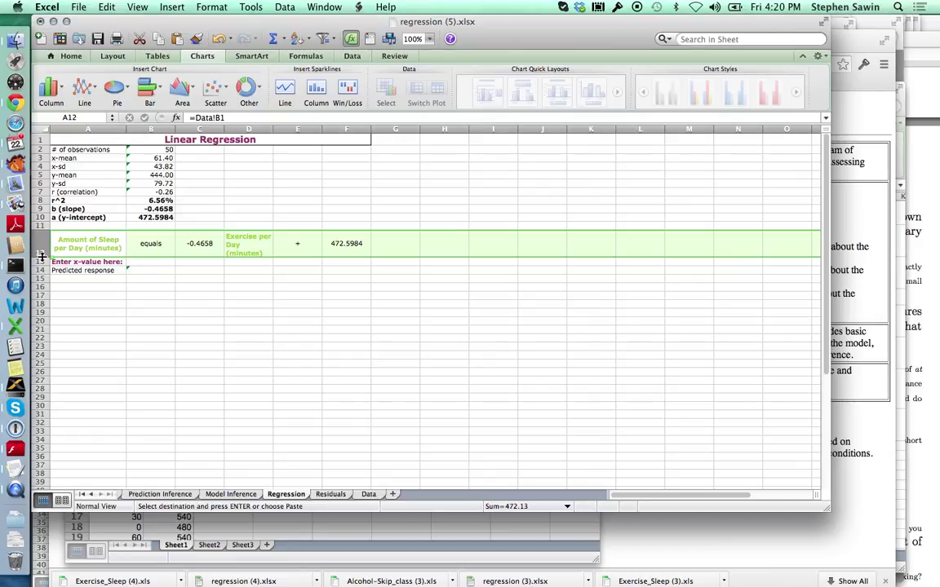
left_click(149, 262)
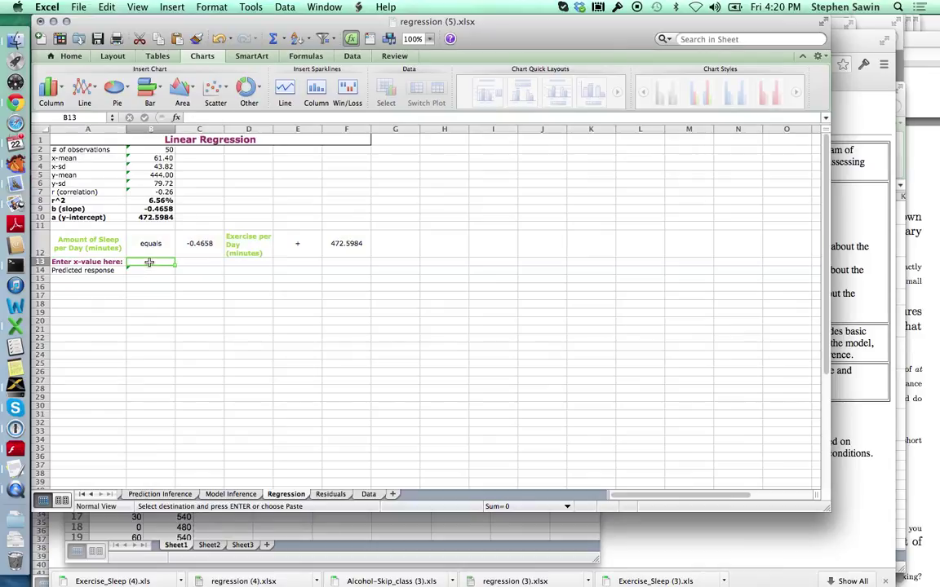
type("60")
key("Return")
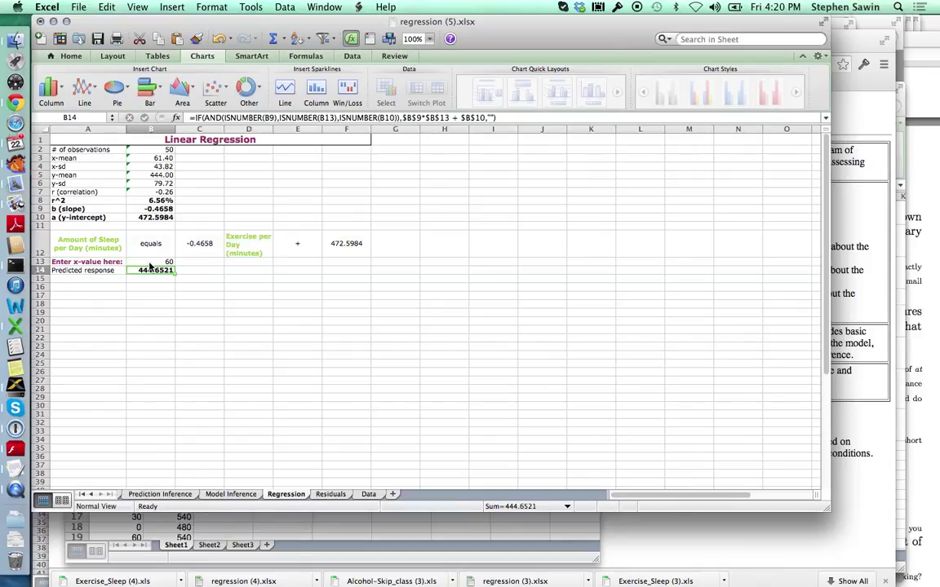